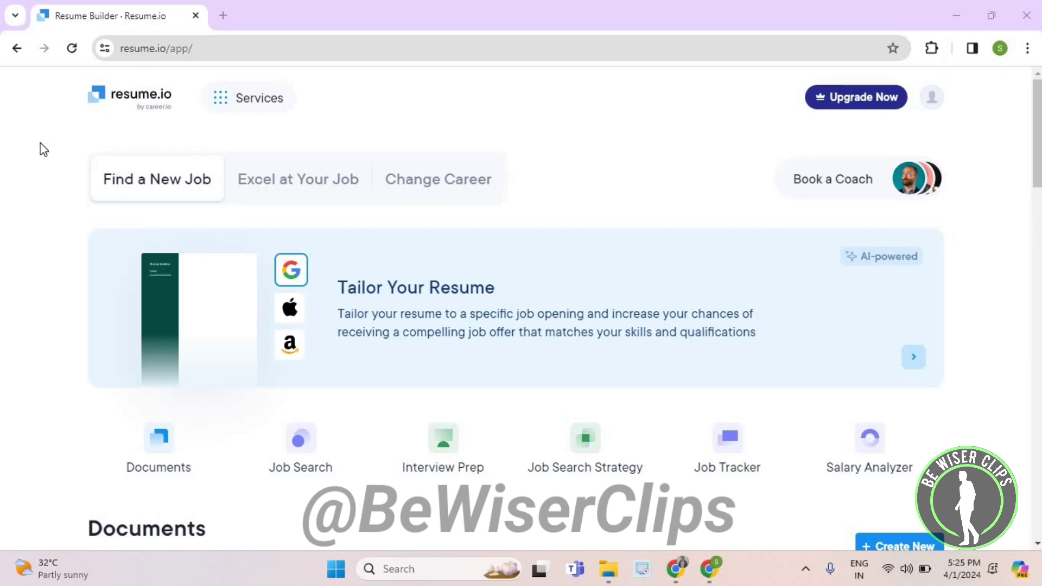
- Go to Account Settings from the profile avatar menu
left_click(931, 97)
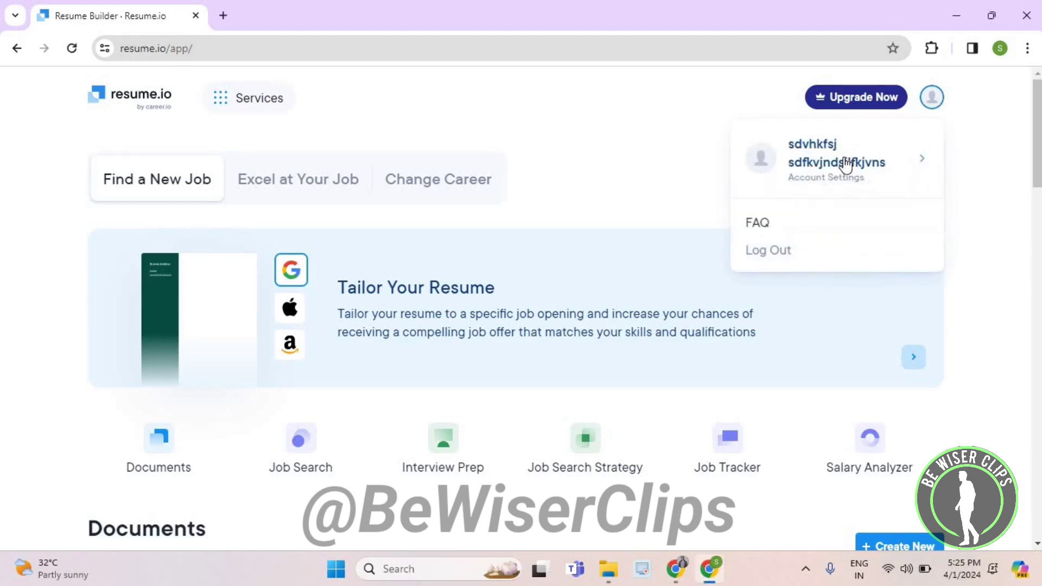
left_click(847, 161)
scroll(847, 163, "down", 5)
scroll(846, 163, "down", 3)
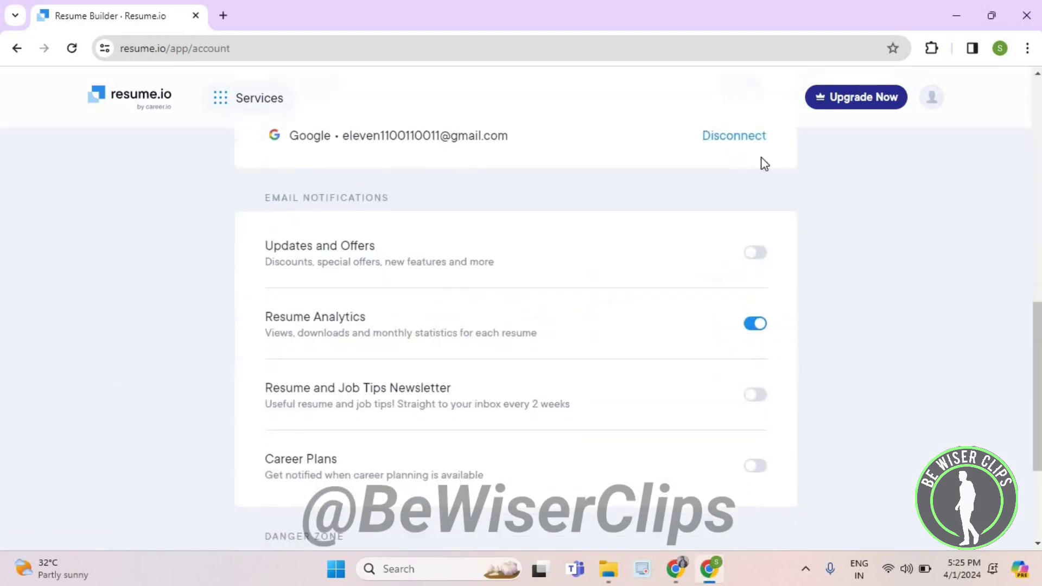
scroll(760, 157, "down", 3)
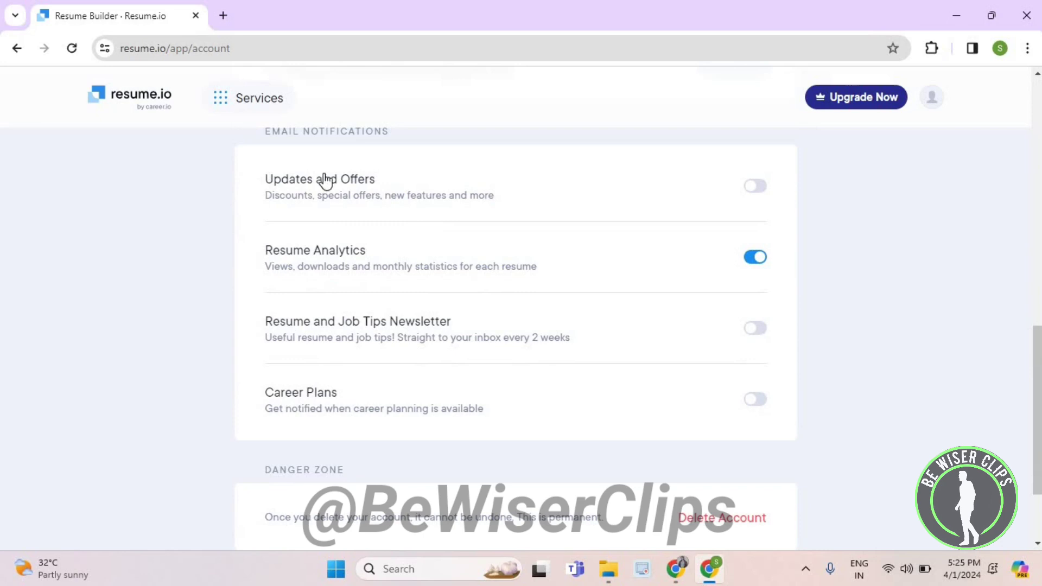
- Switch on the Updates and Offers email notification toggle
left_click(756, 189)
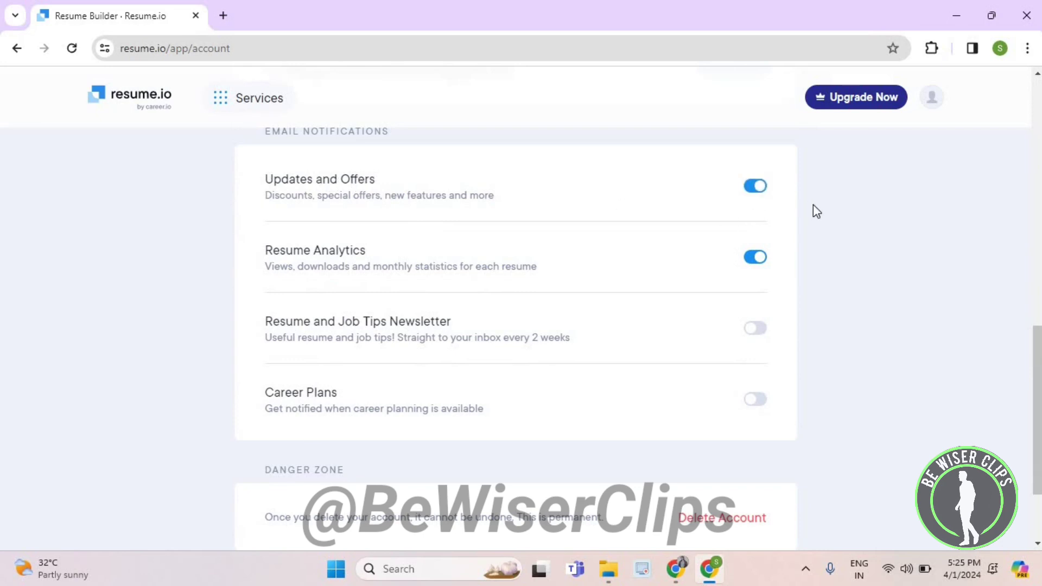